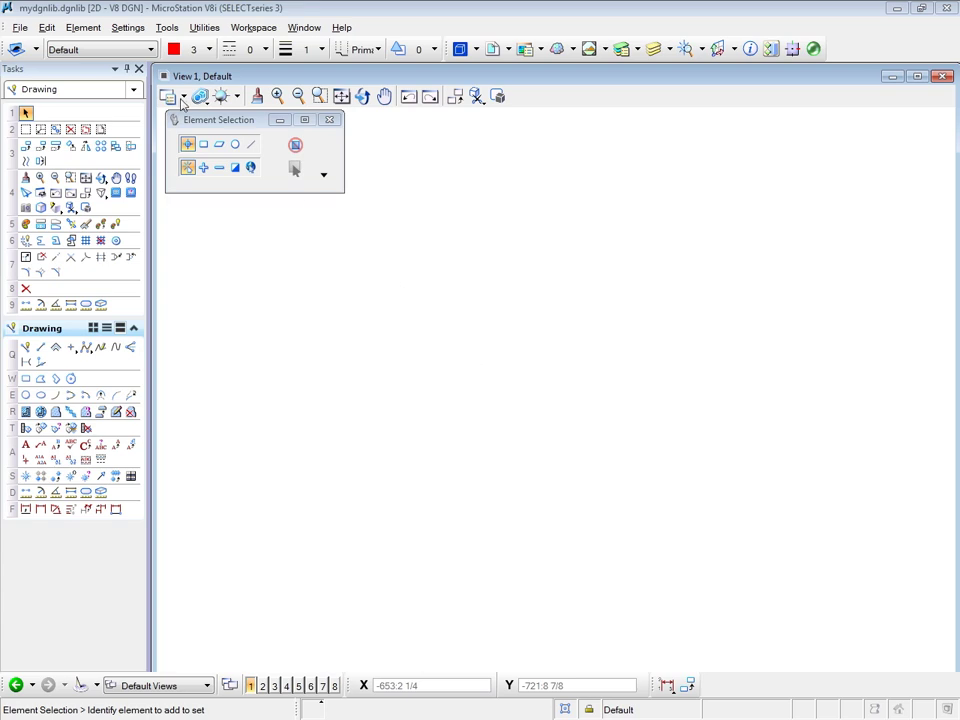
Step: Save the library under the new name P73 Project.dgnlib in the Level 2 folder
click(20, 27)
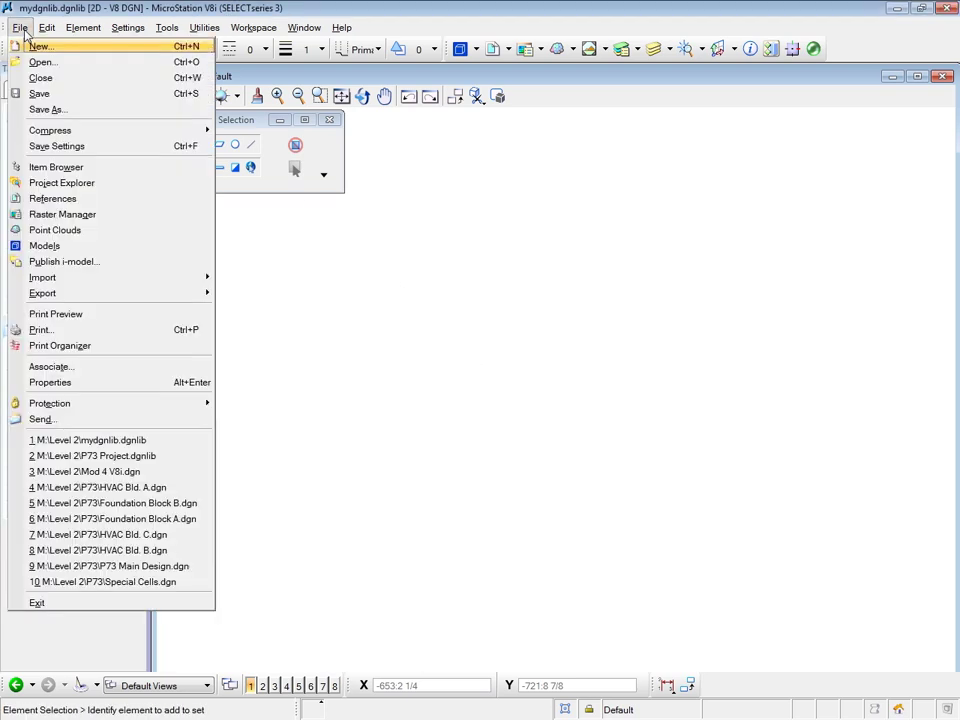
click(42, 109)
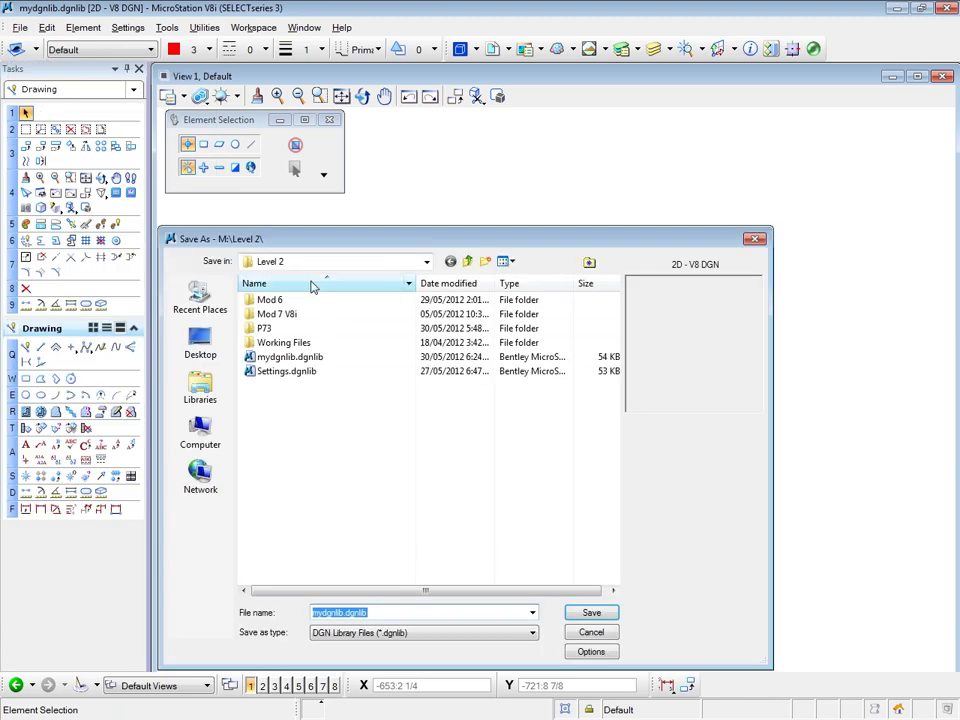
click(330, 613)
double_click(342, 612)
text(P73 Project.)
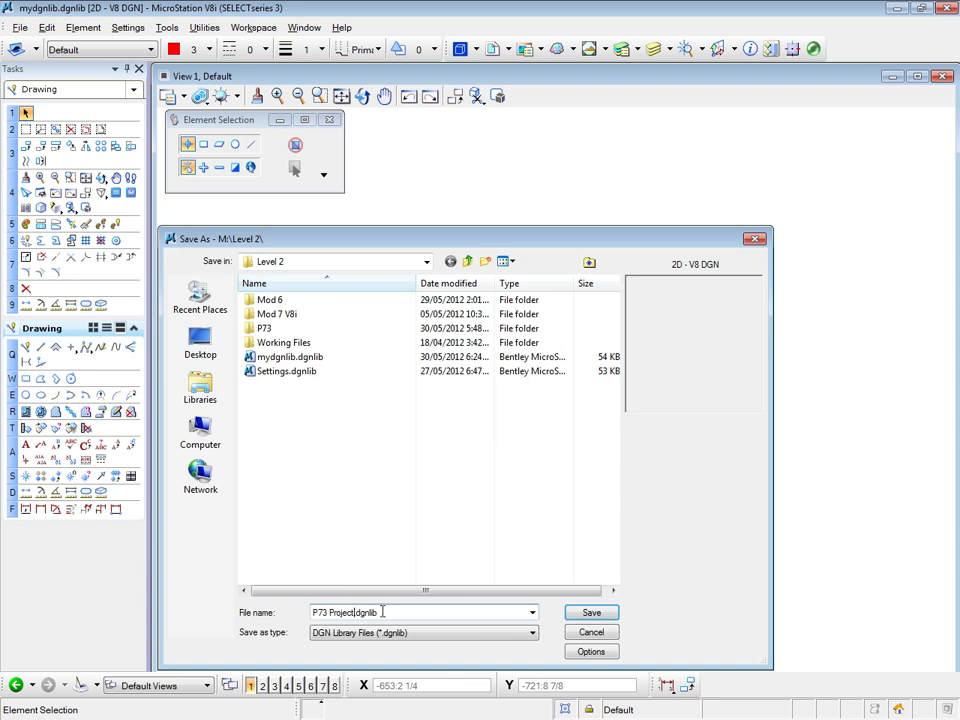
click(591, 613)
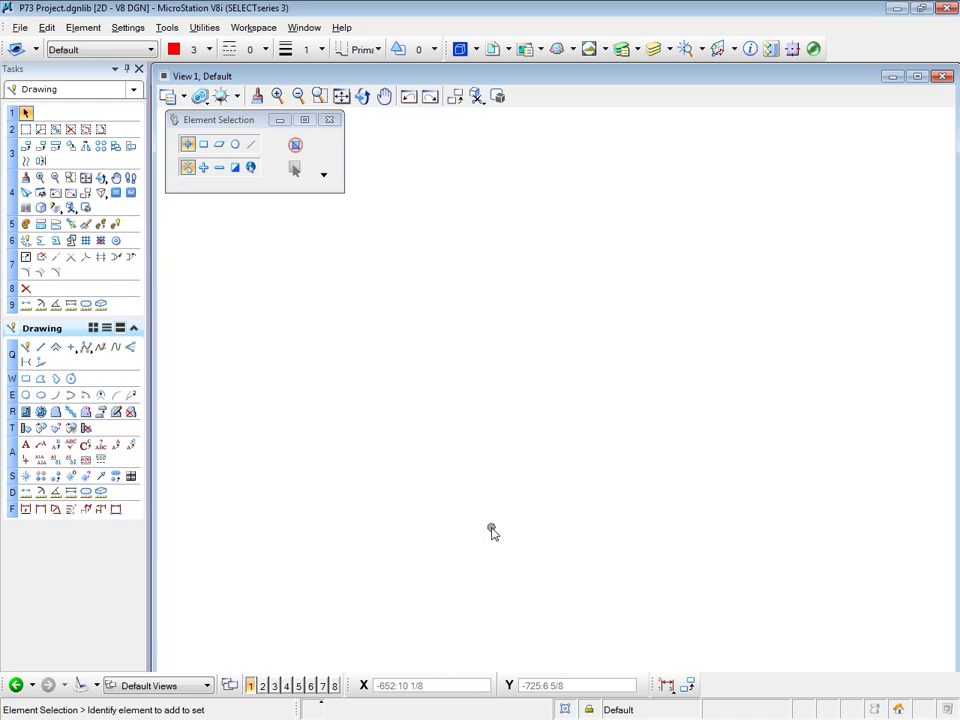
Step: Open Project Explorer on its File tab to list P73 Project.dgnlib's resources
click(18, 27)
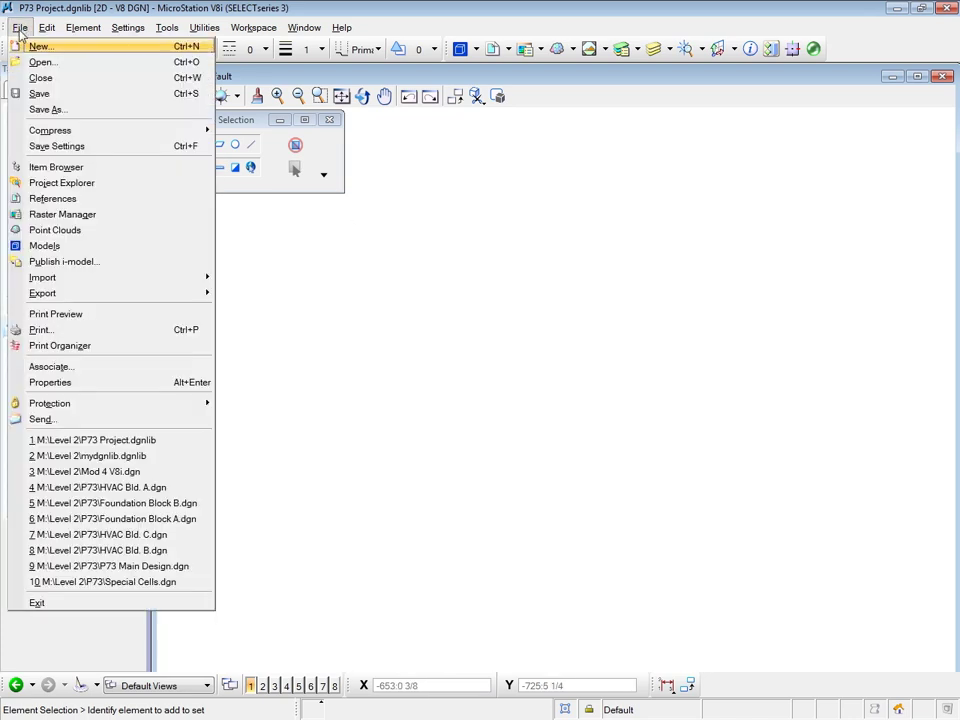
click(47, 185)
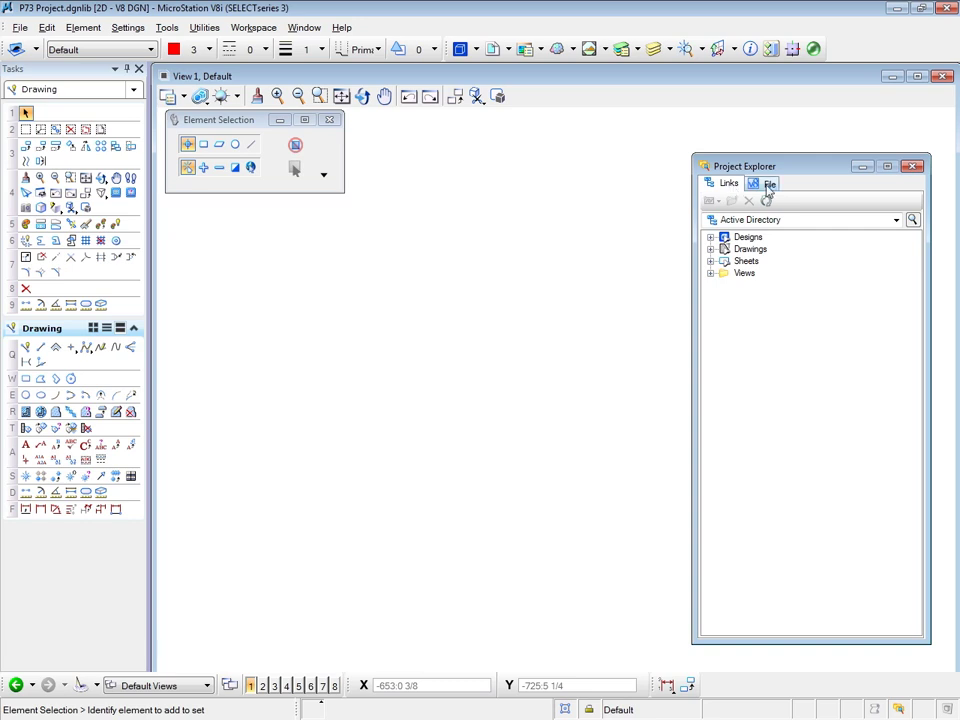
click(768, 186)
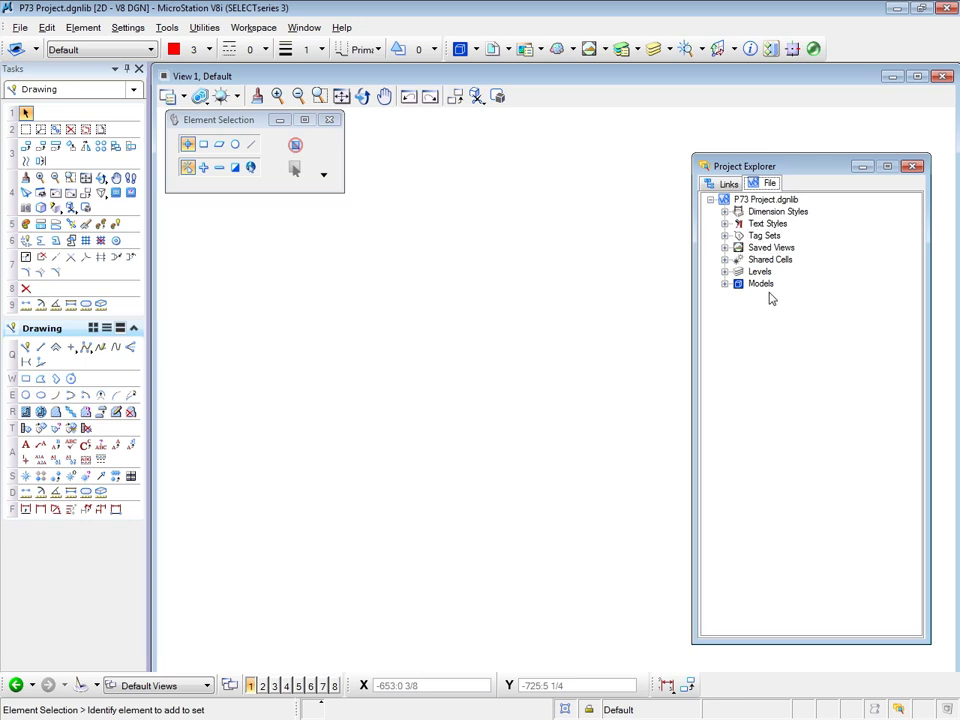
Step: Expand Dimension Styles, Levels and Models to reveal four styles, levels Default and Level 2, and the Default model
click(724, 211)
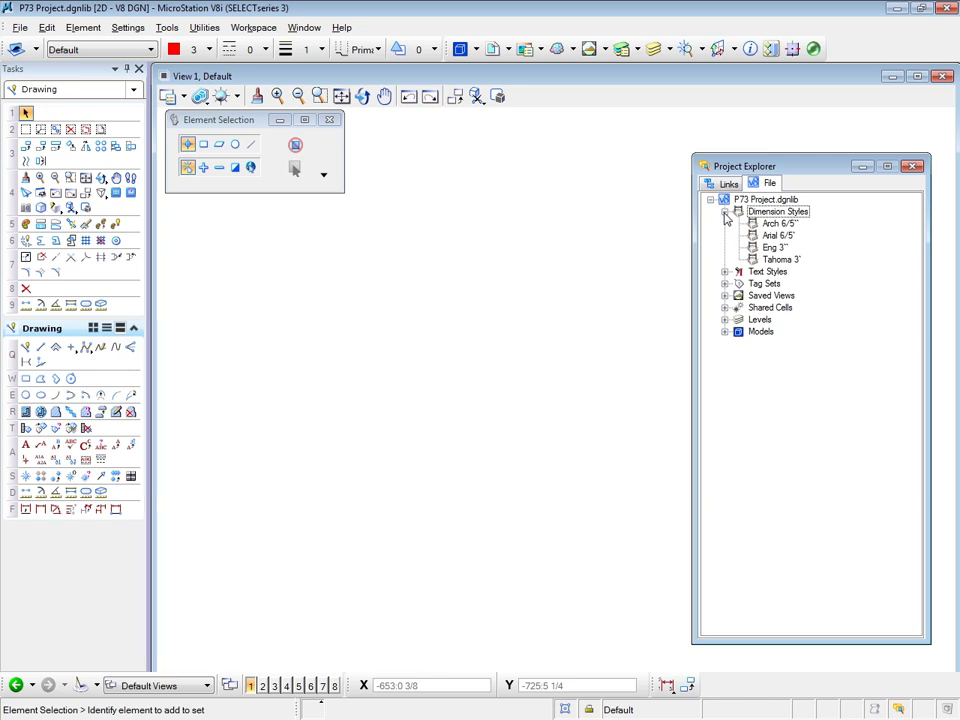
key(Down)
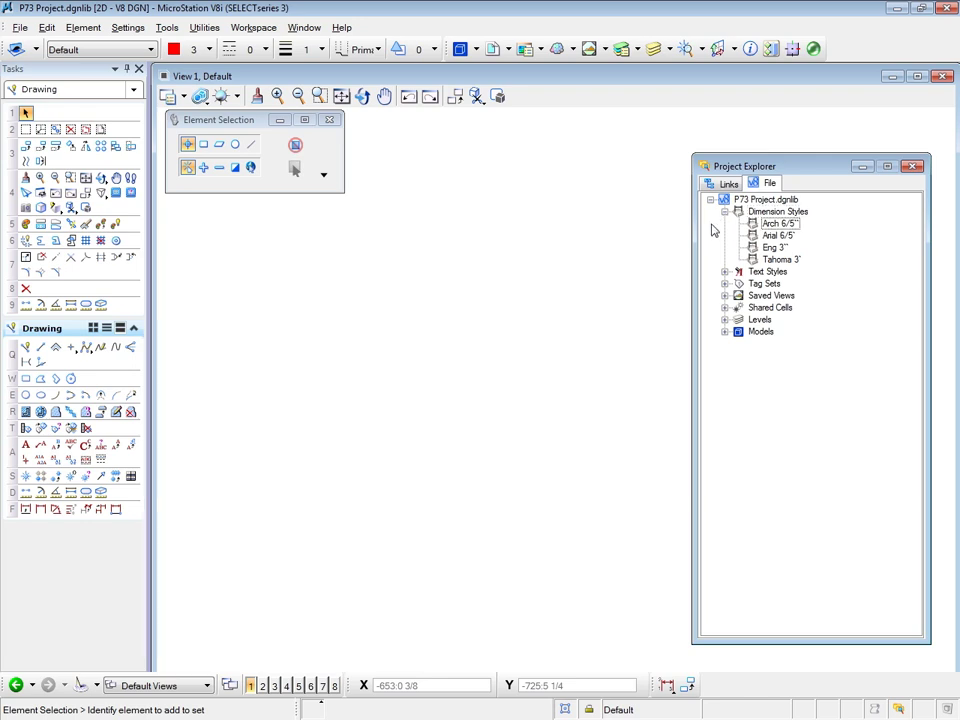
key(Down)
key(Down)
key(Down)
key(Down)
key(Down)
click(724, 283)
click(724, 295)
click(722, 307)
click(722, 331)
click(724, 319)
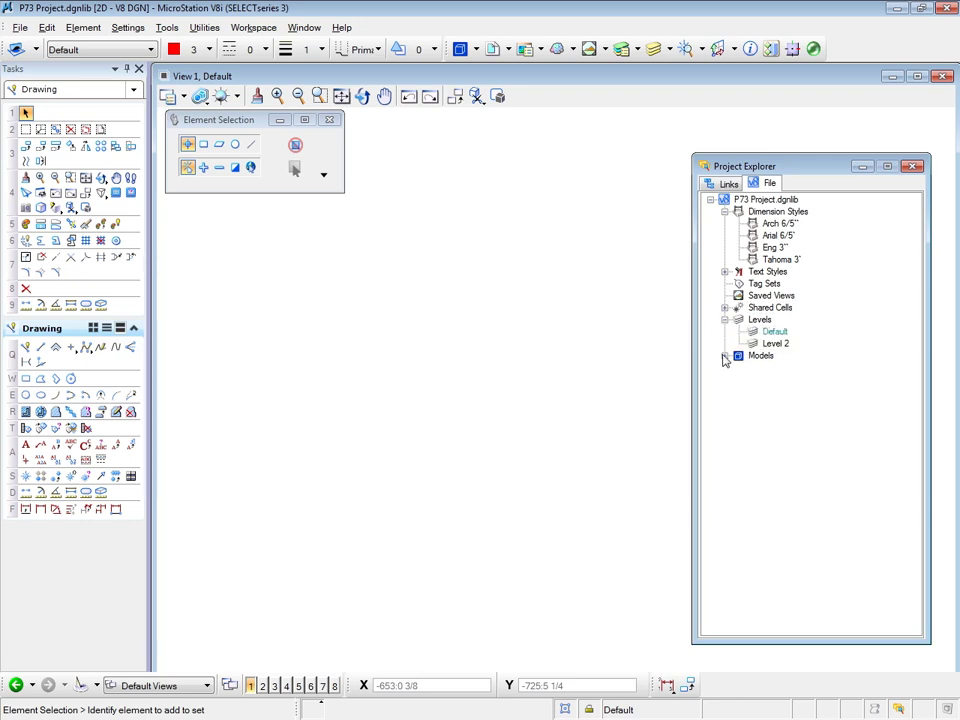
click(724, 356)
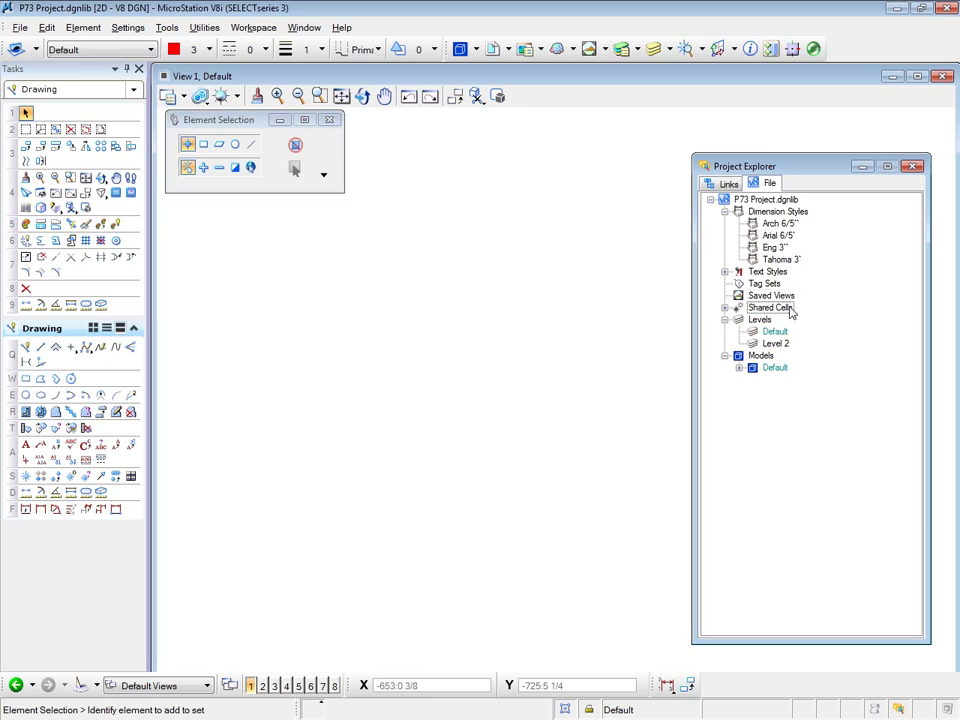
click(776, 368)
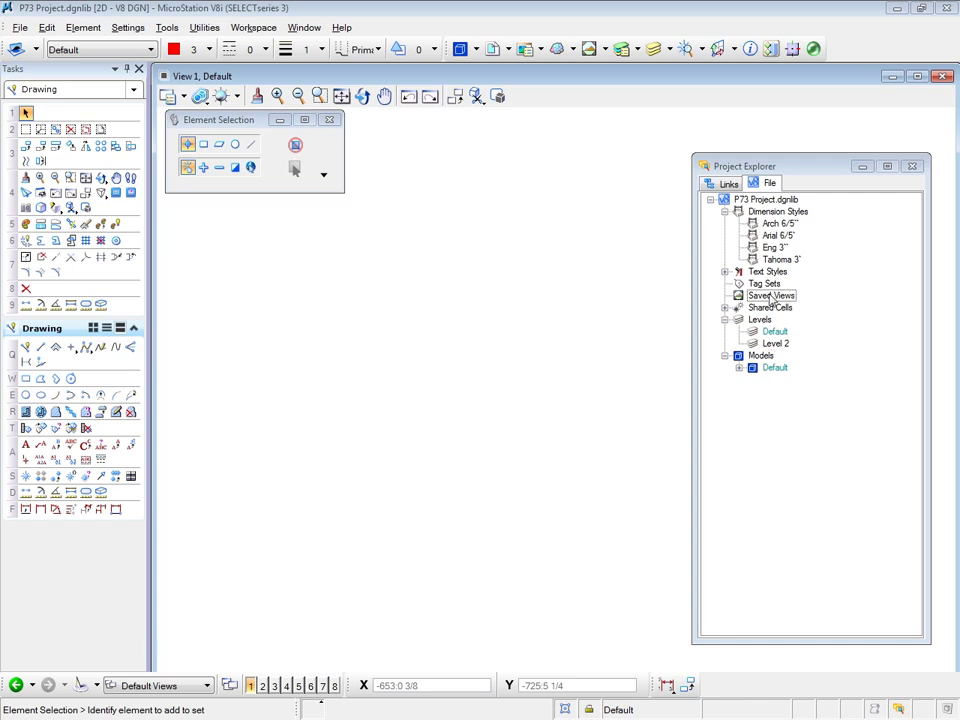
Step: From the Links tab, open Manage Link Sets and list link sets from the Active File
click(728, 186)
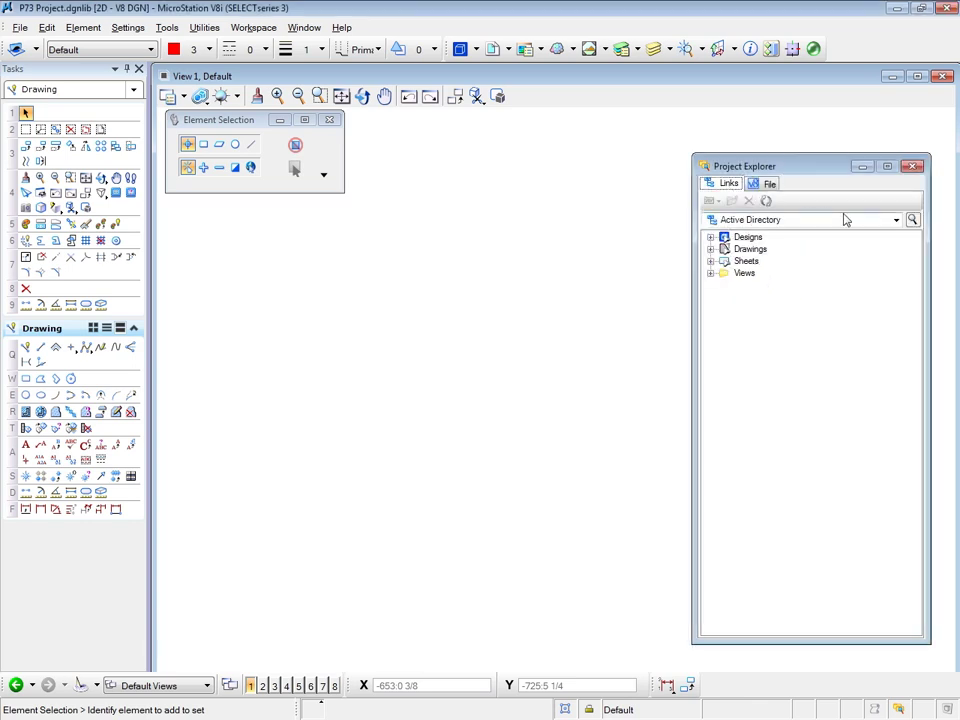
click(912, 221)
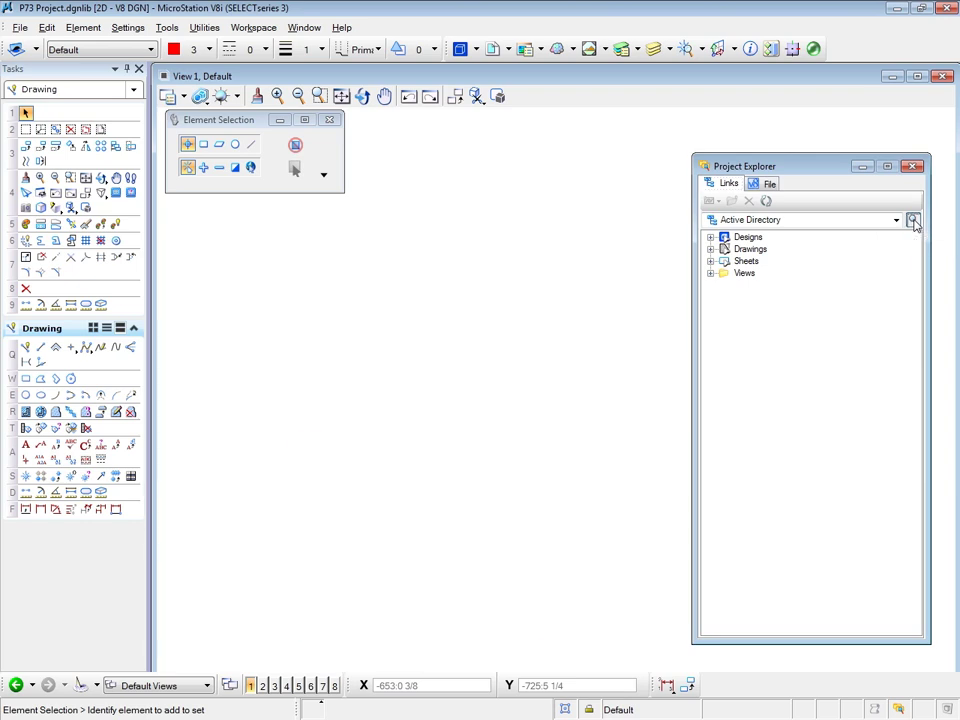
drag(442, 456, 489, 274)
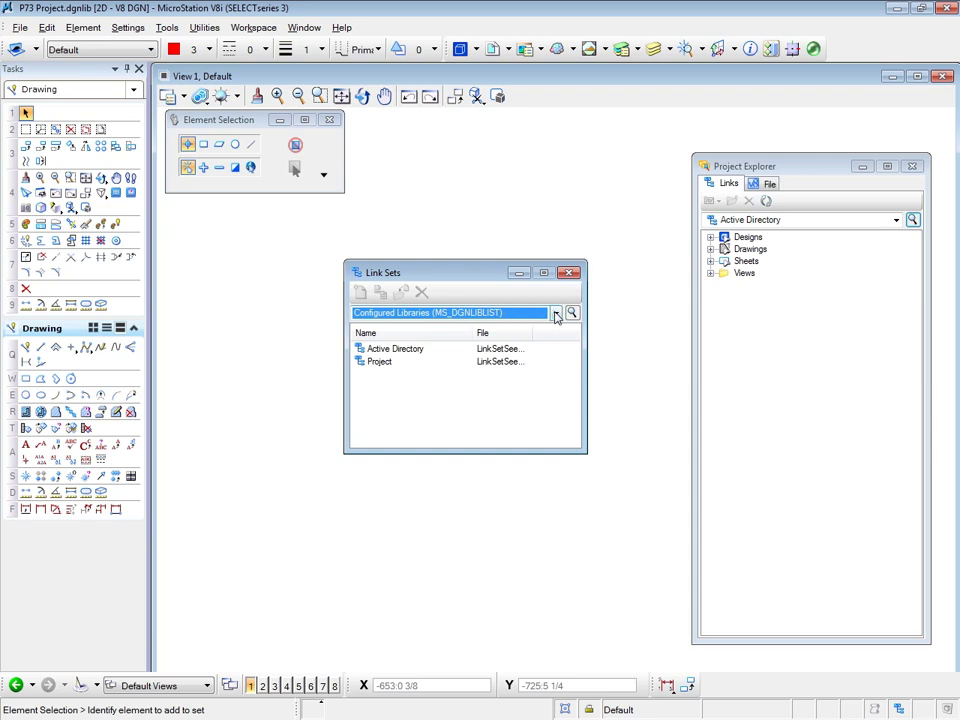
click(555, 314)
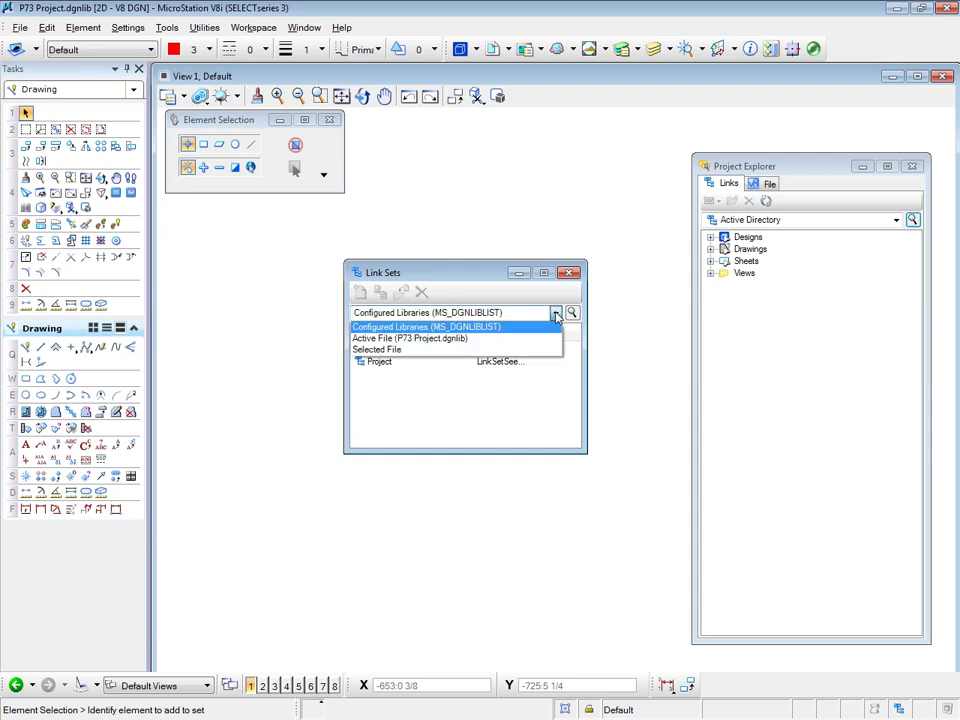
click(419, 340)
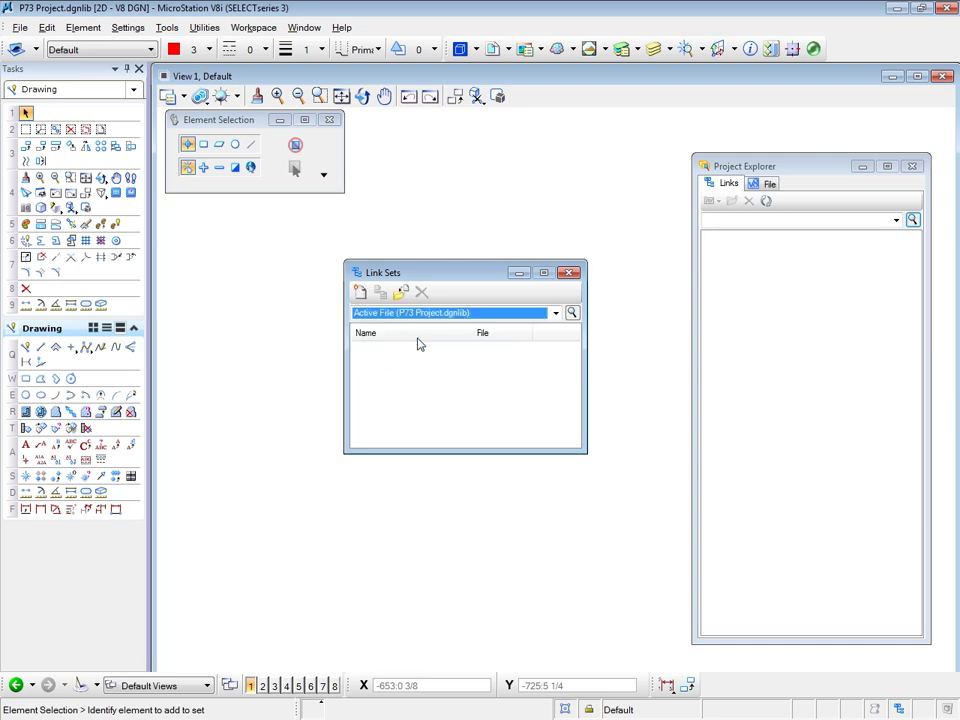
Step: Add a new link set called 'P73 Link Set' to P73 Project.dgnlib
click(361, 292)
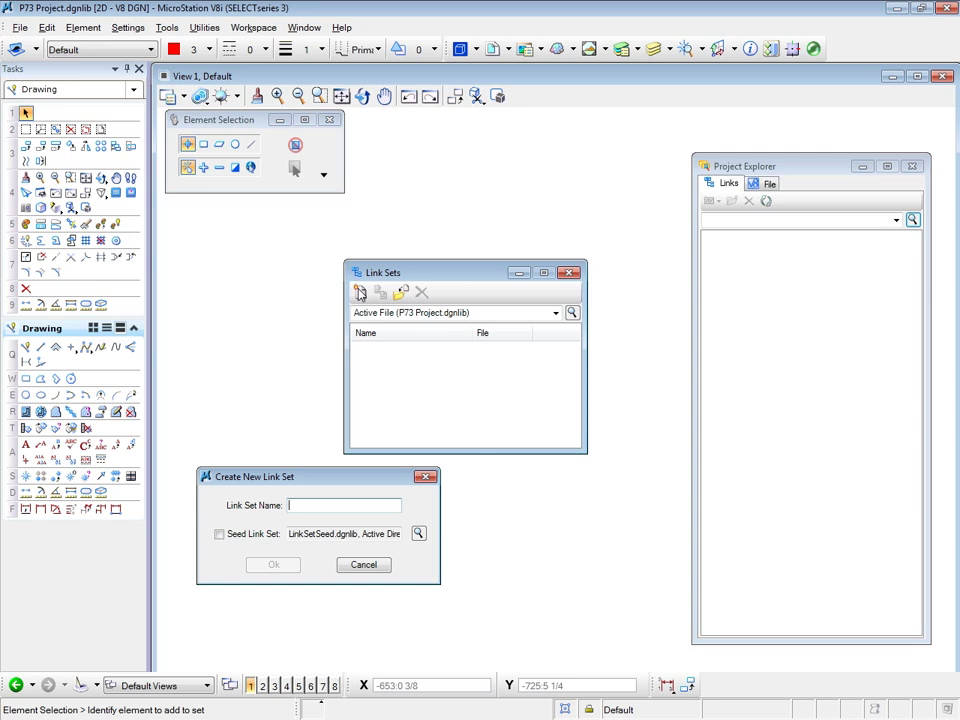
text(P73 )
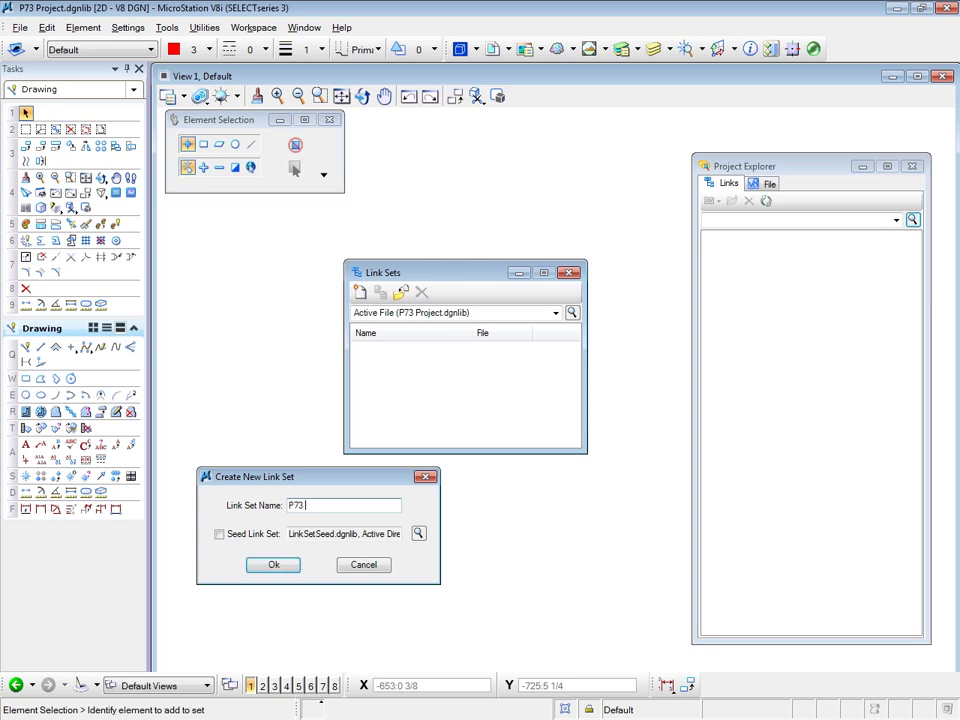
text(Link Set)
click(274, 566)
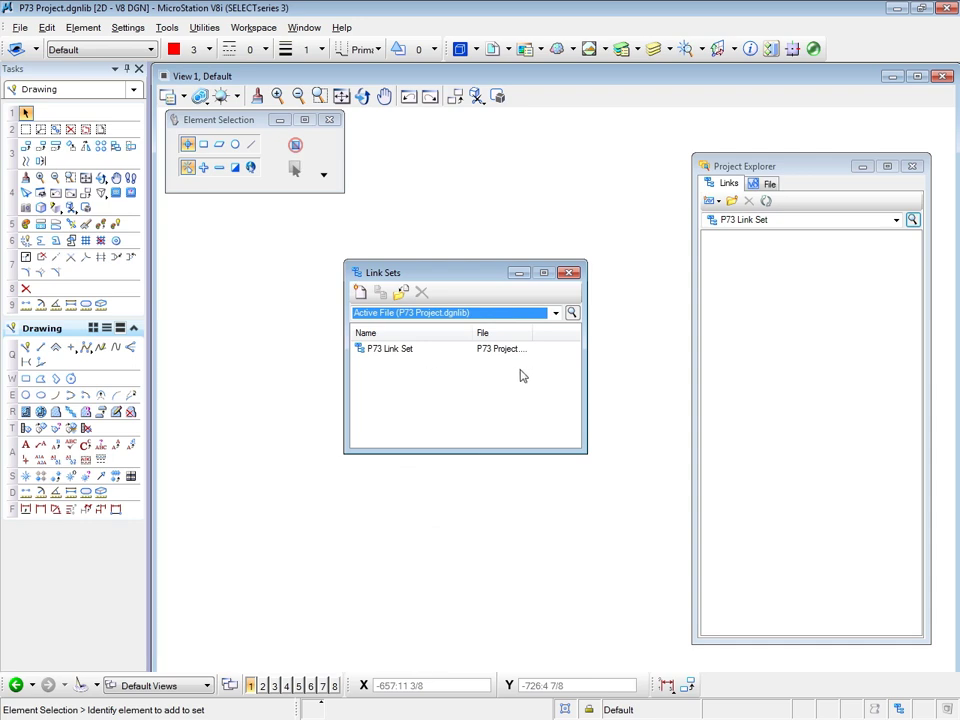
Step: Close the Link Sets dialog and choose P73 Link Set as the active link set
click(568, 274)
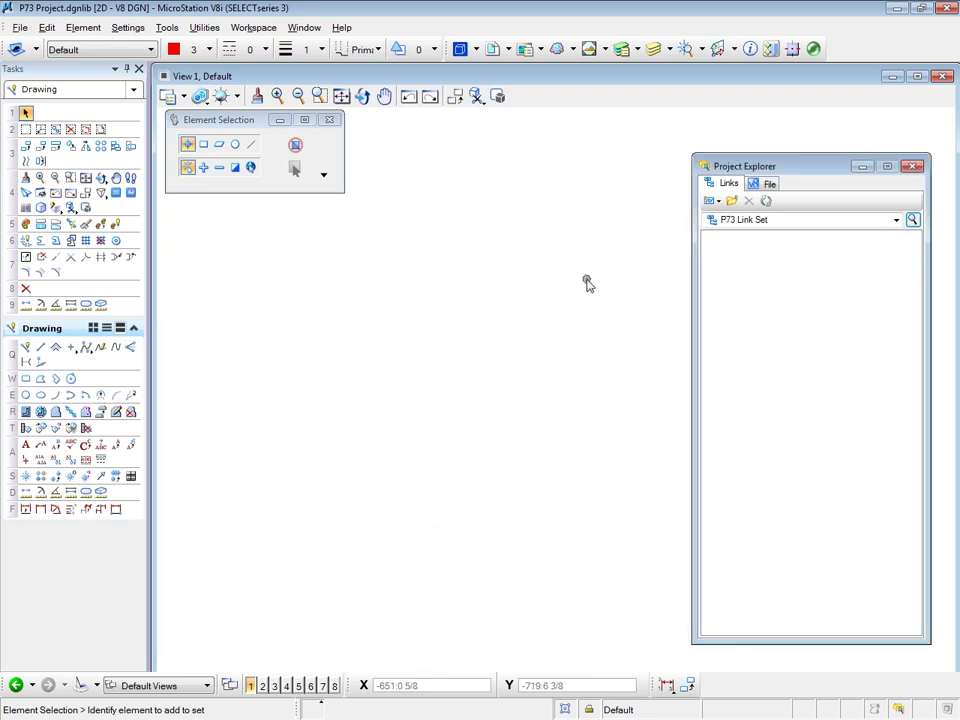
click(896, 220)
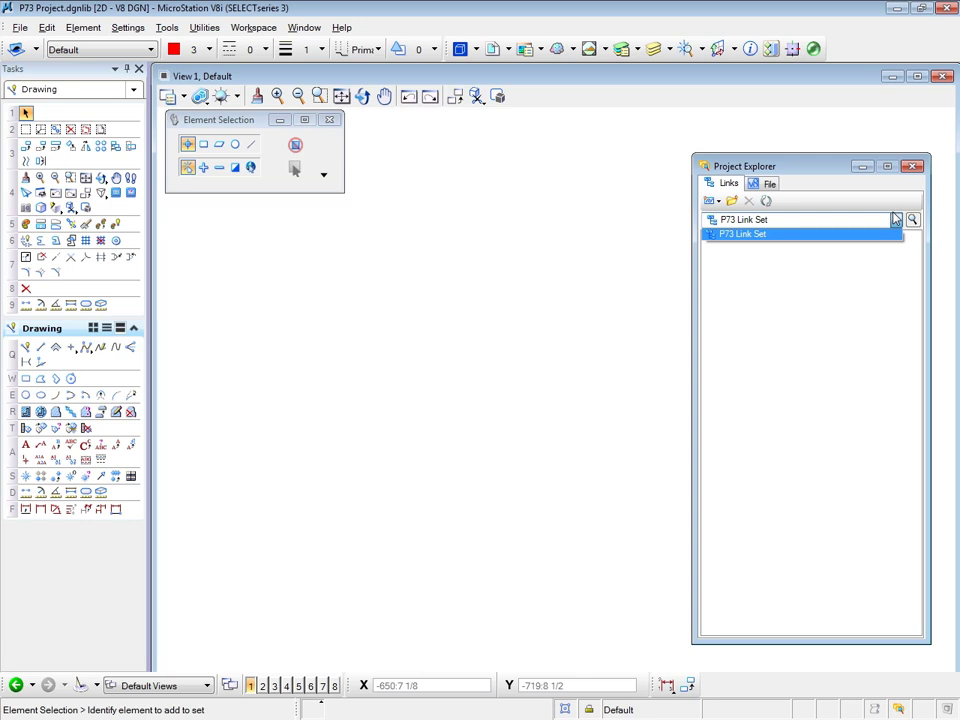
click(760, 233)
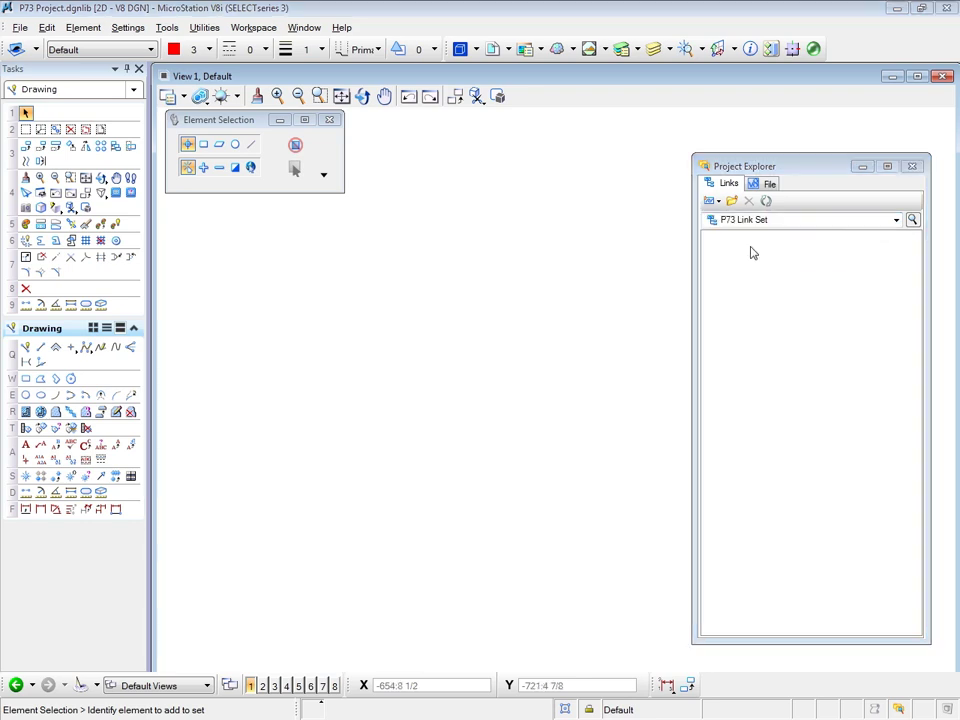